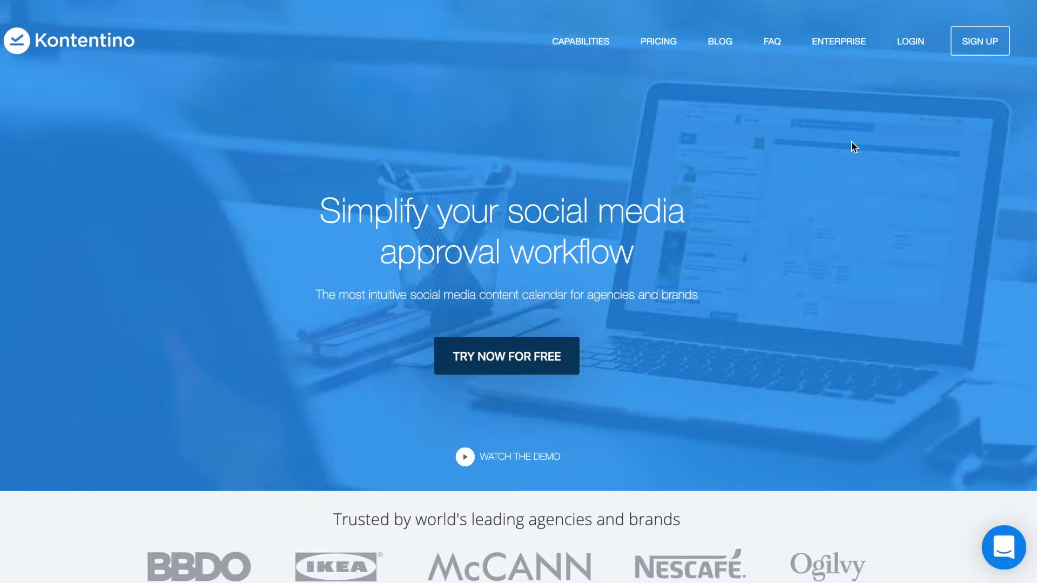
Step: Bring up the Kontentino login prompt from the homepage's top navigation
click(910, 41)
Step: Continue into the first listed company workspace to land on its dashboard
click(447, 317)
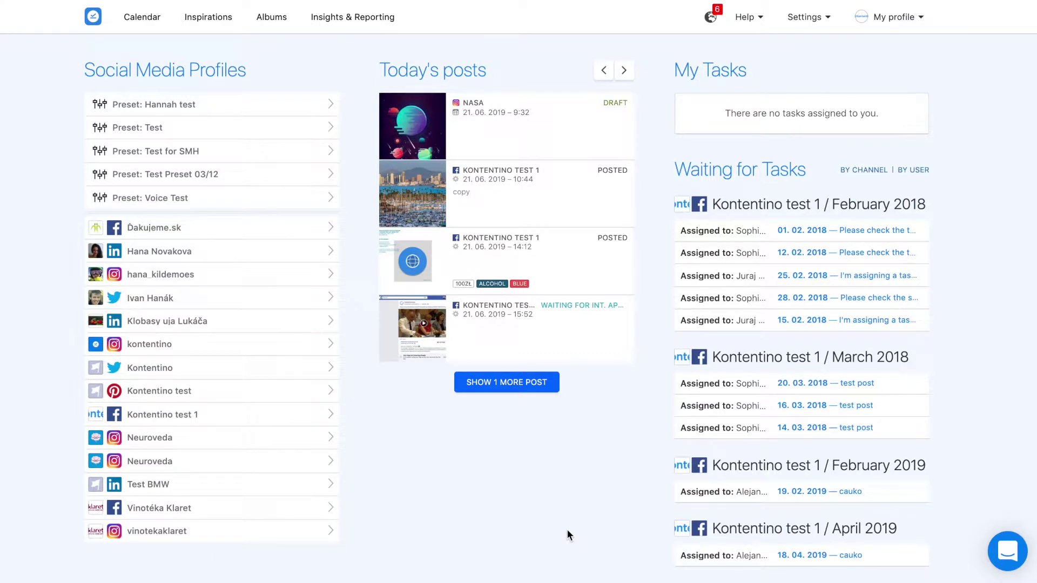
Step: Show the posts calendar for Kontentino test 1 and list its June 2019 content plans
click(136, 24)
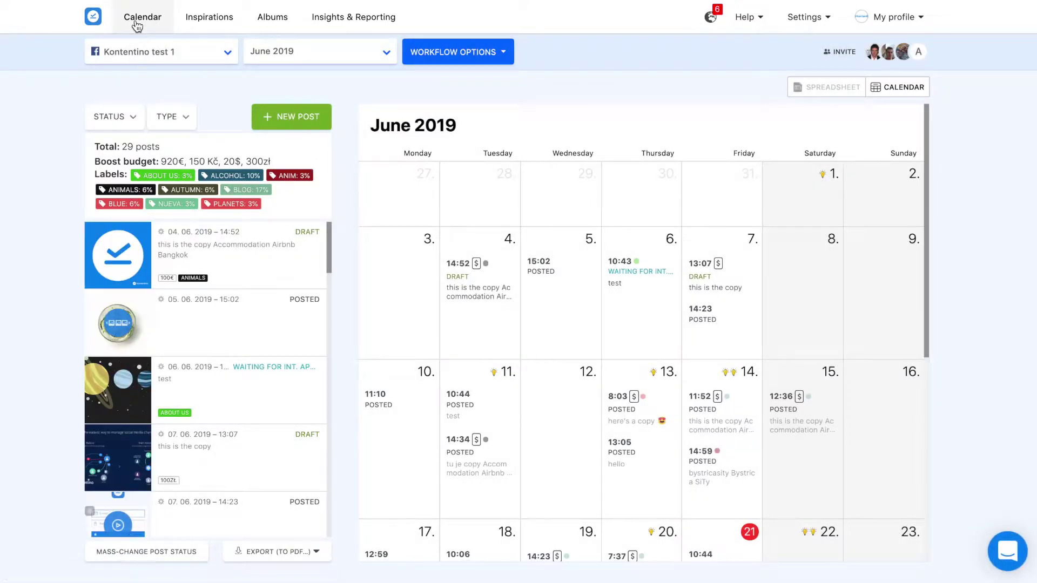
click(225, 61)
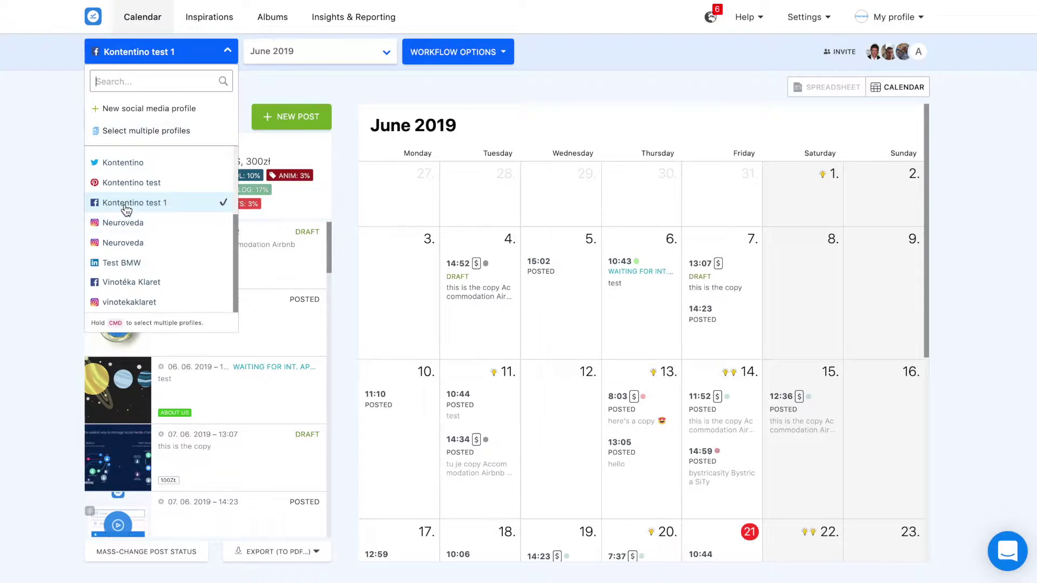
click(254, 82)
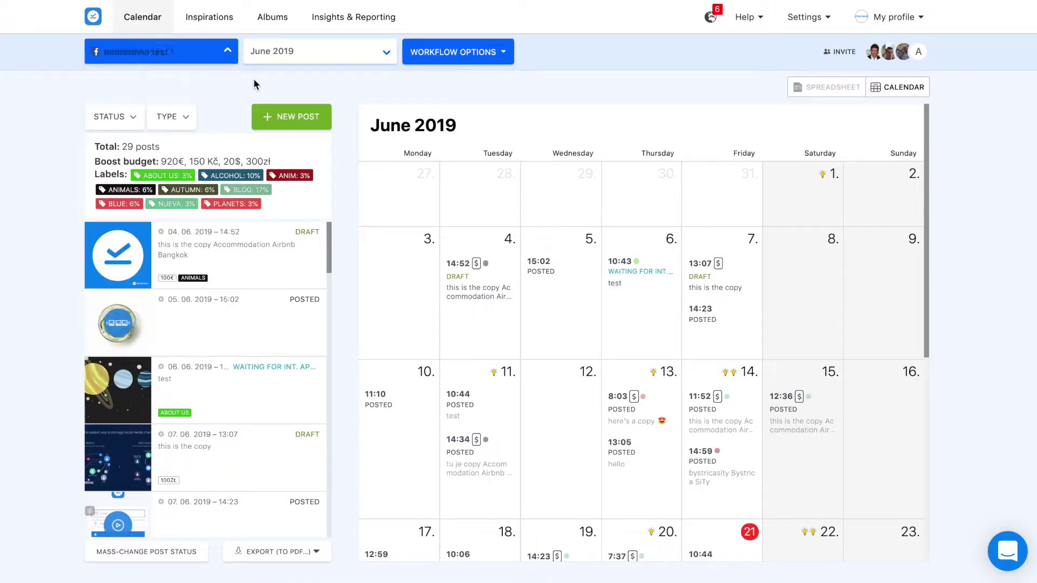
click(348, 54)
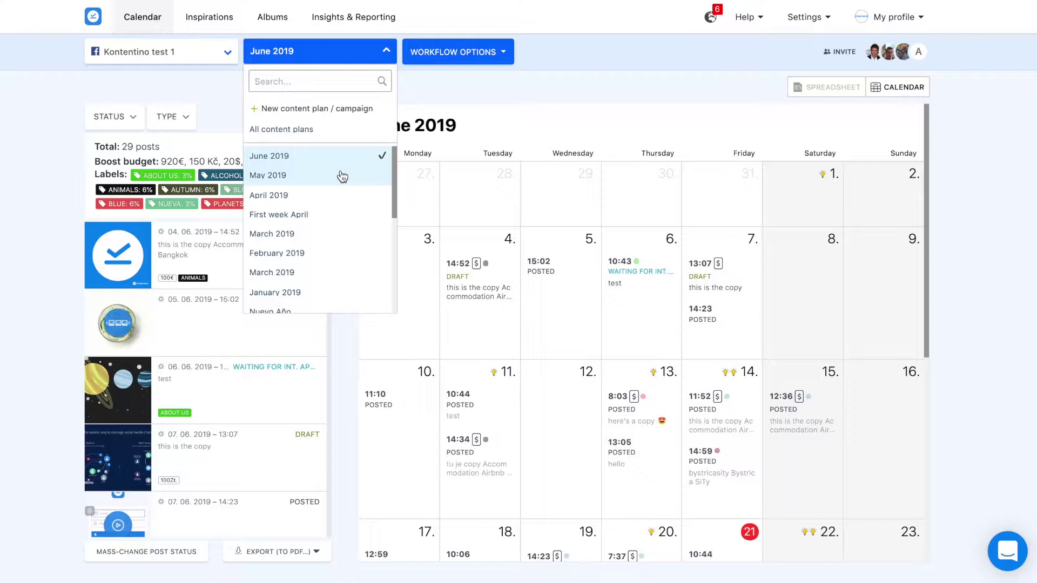
Step: Start a new content plan / campaign, then dismiss the form without creating one
click(309, 113)
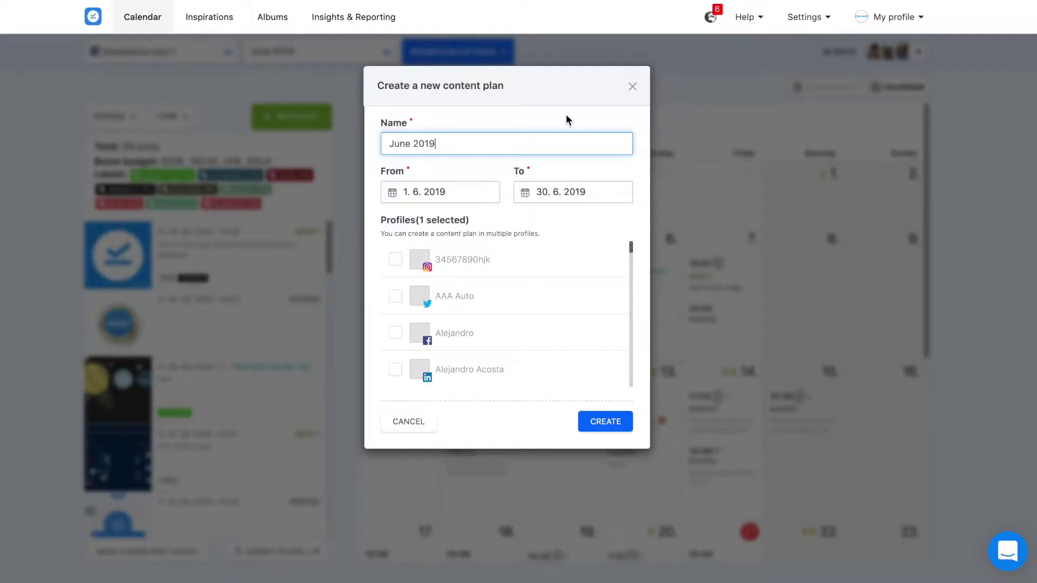
click(631, 88)
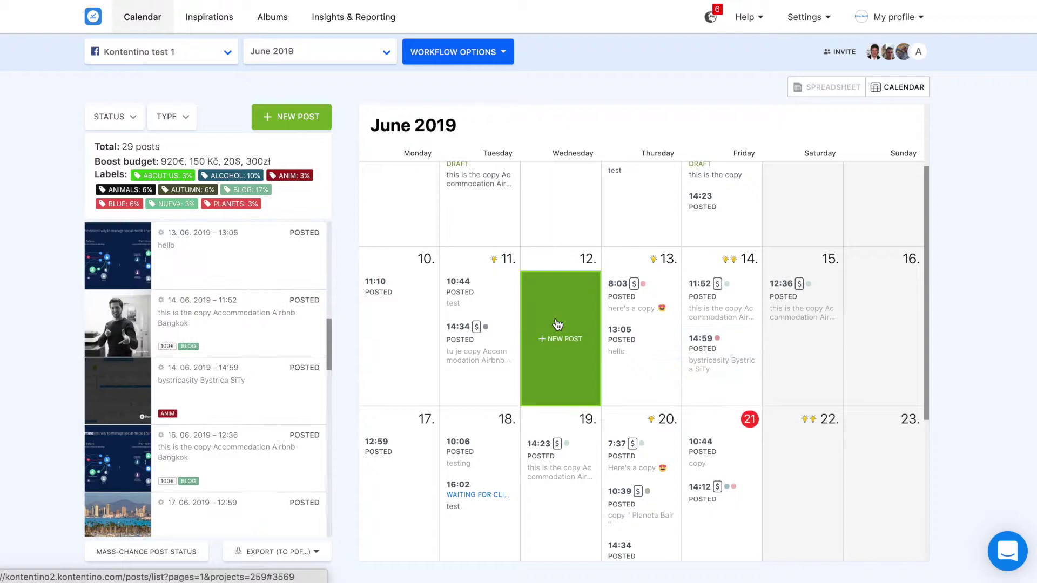
Step: Drag the 14:52 draft from 4 June to 8 June, then drop it on the copy zone
scroll(558, 325, up, 3)
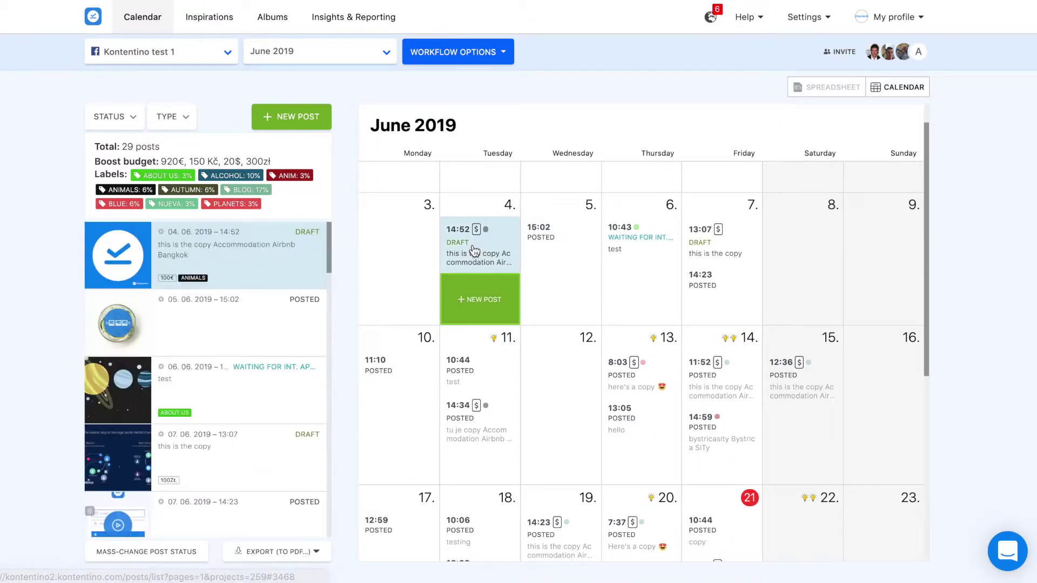
drag(475, 251, 797, 283)
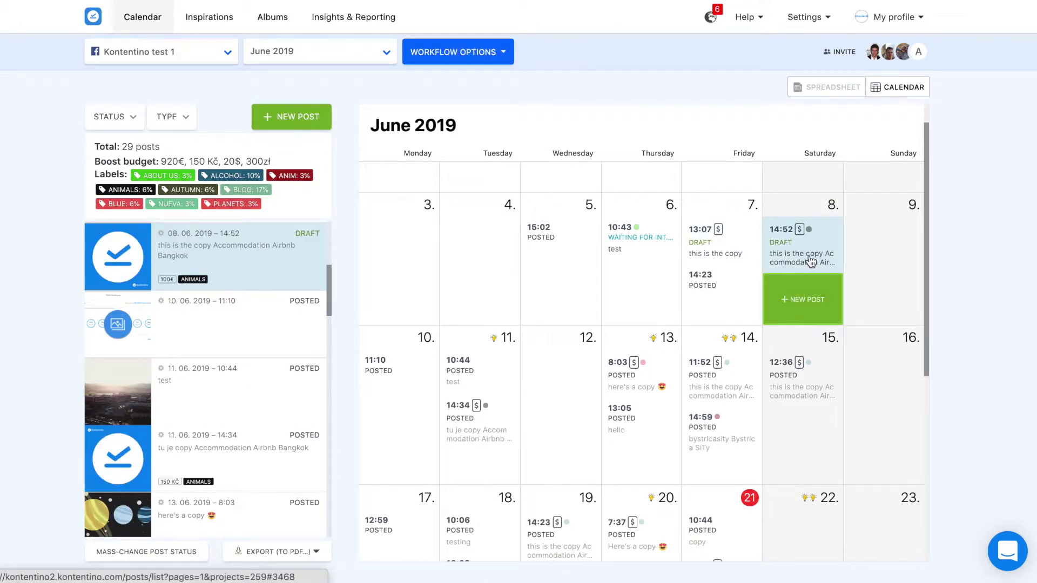
drag(809, 261, 196, 245)
Step: Pick a destination profile and view its content plans, then cancel duplicating the draft
click(471, 129)
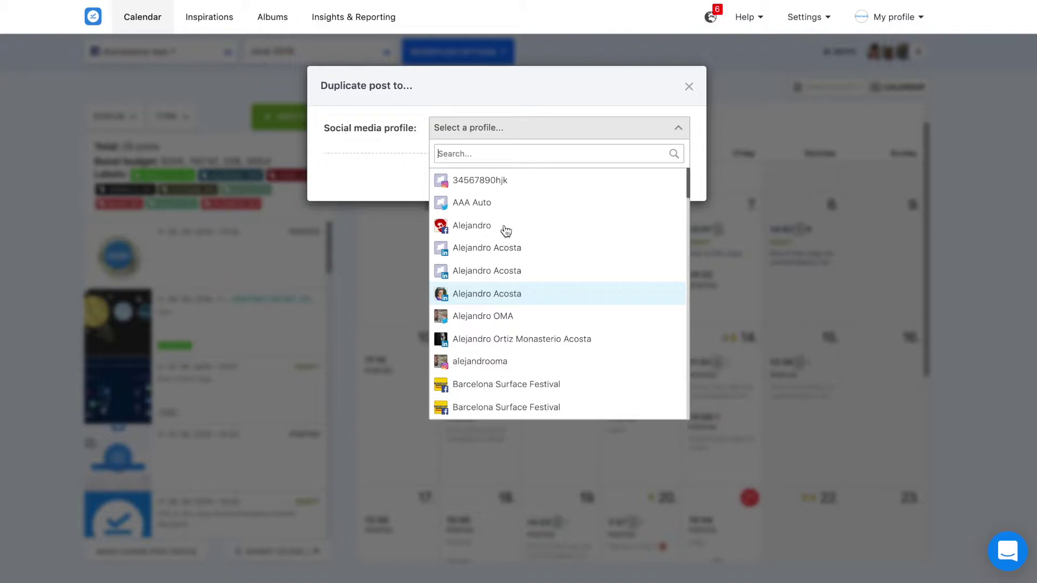
click(486, 362)
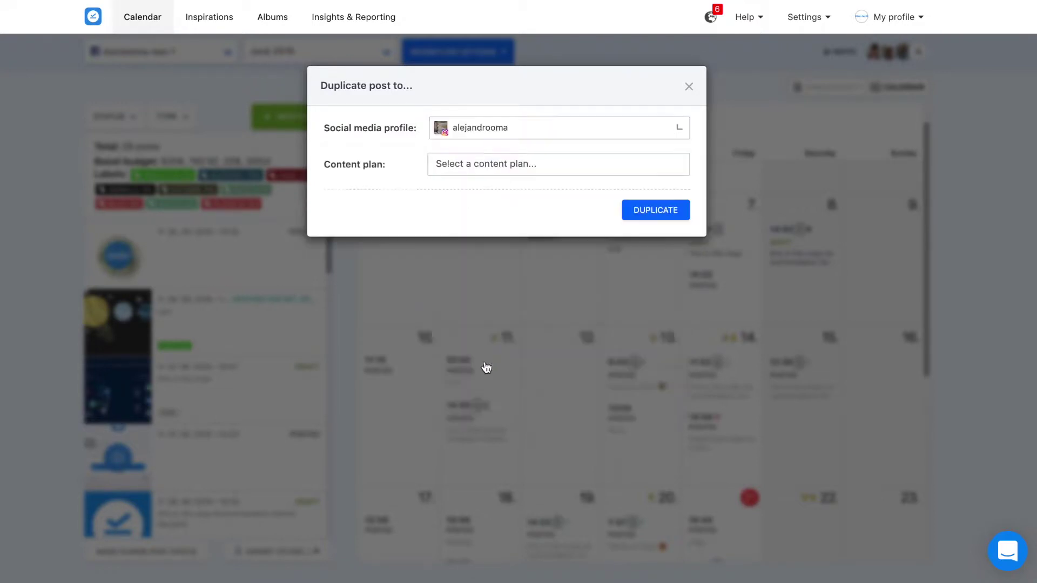
click(489, 168)
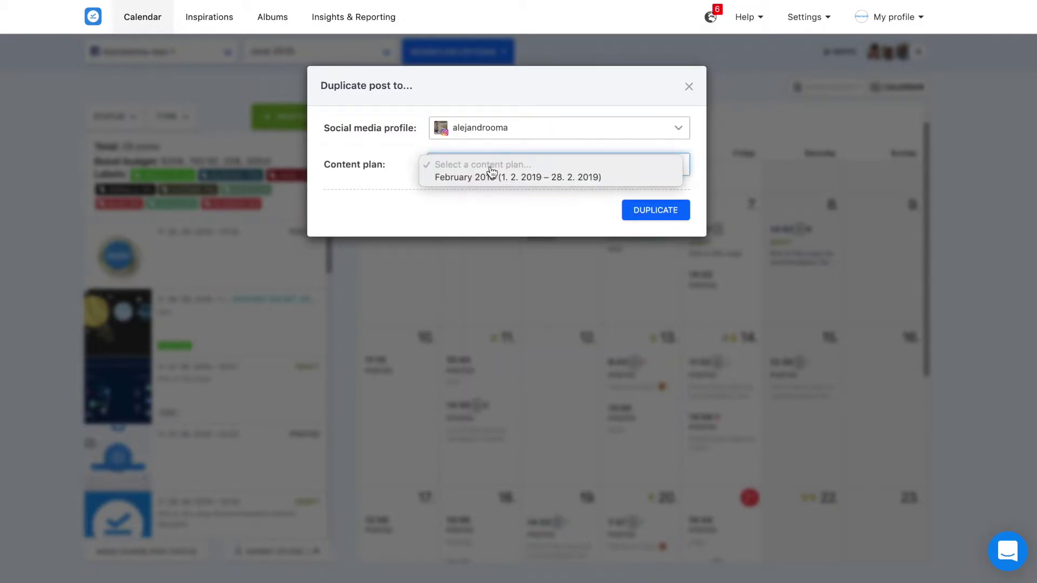
click(691, 88)
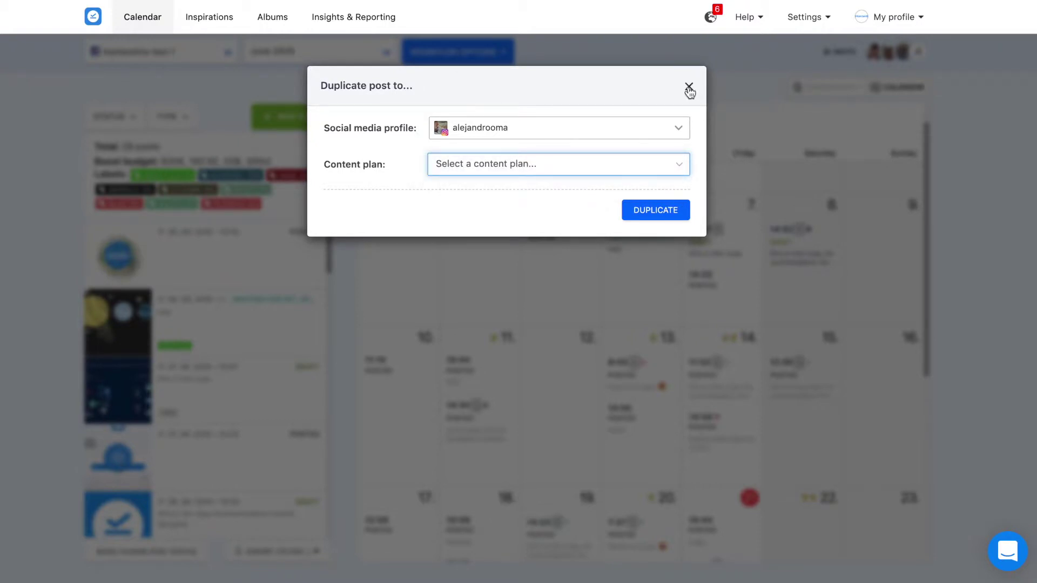
click(689, 87)
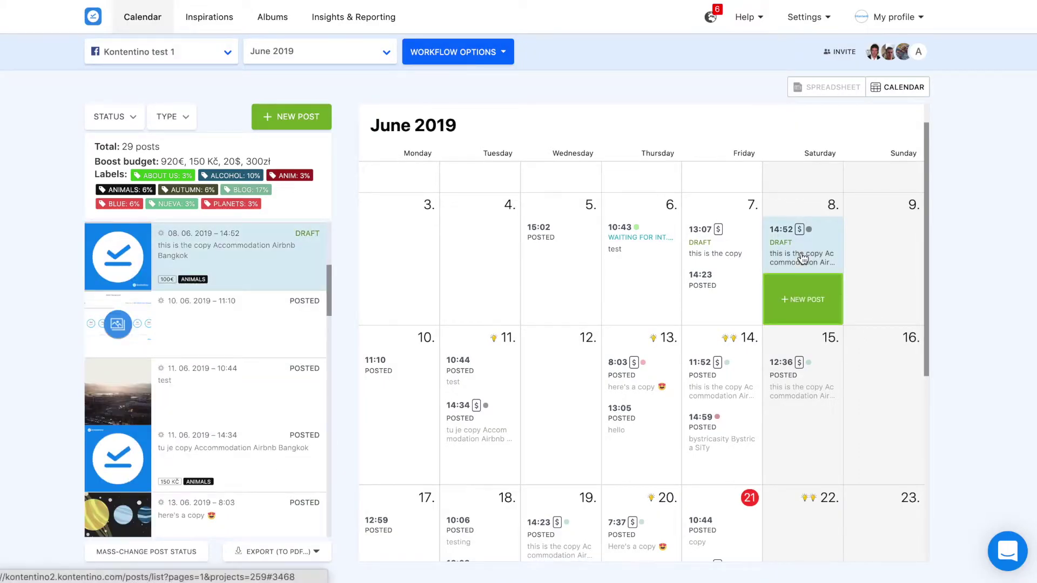
Step: Drop the draft on the move zone, choose Barcelona Surface Festival, then cancel the move
drag(801, 257, 204, 476)
click(530, 129)
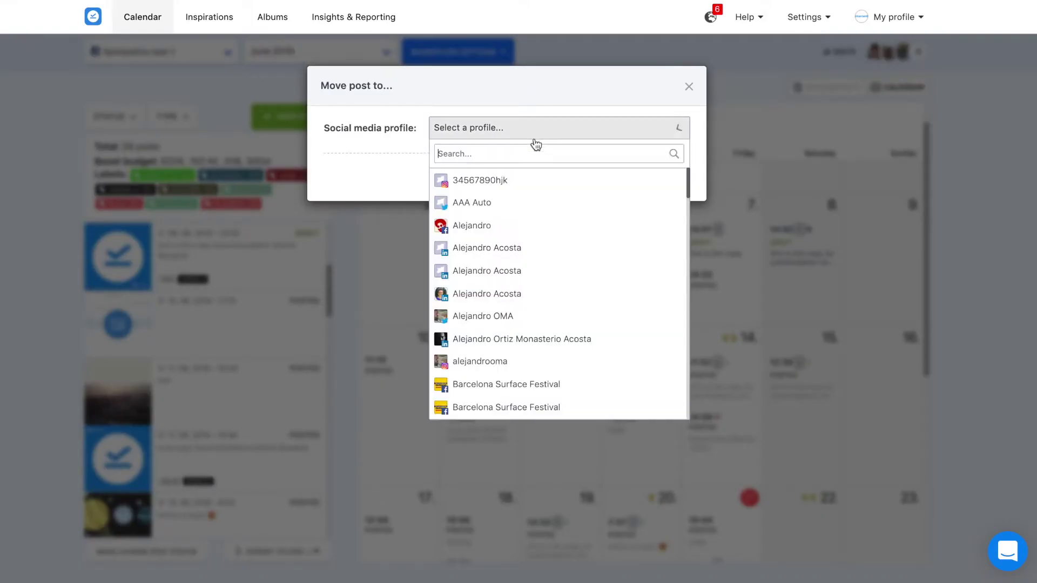
click(521, 394)
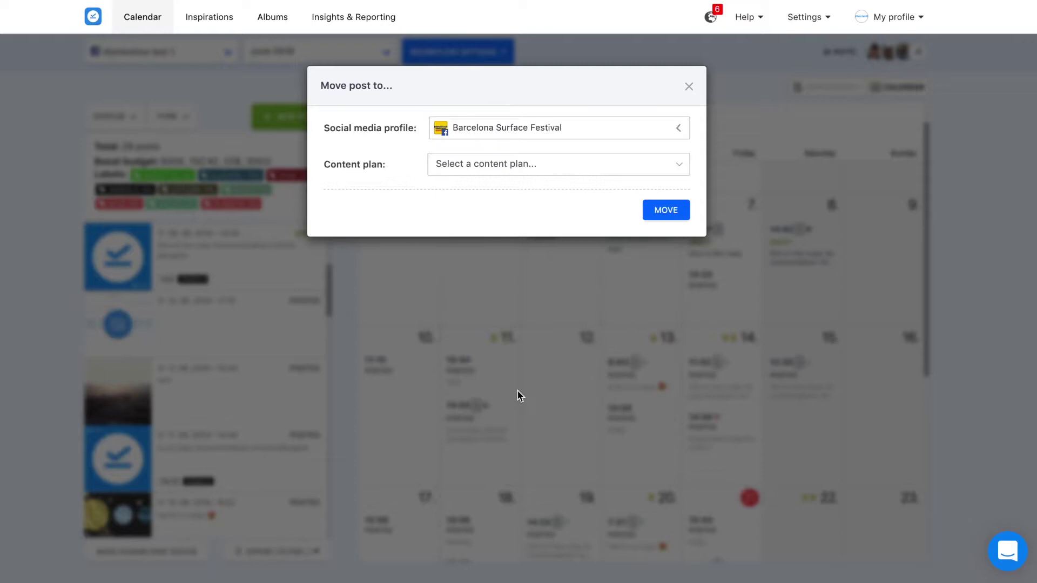
click(520, 162)
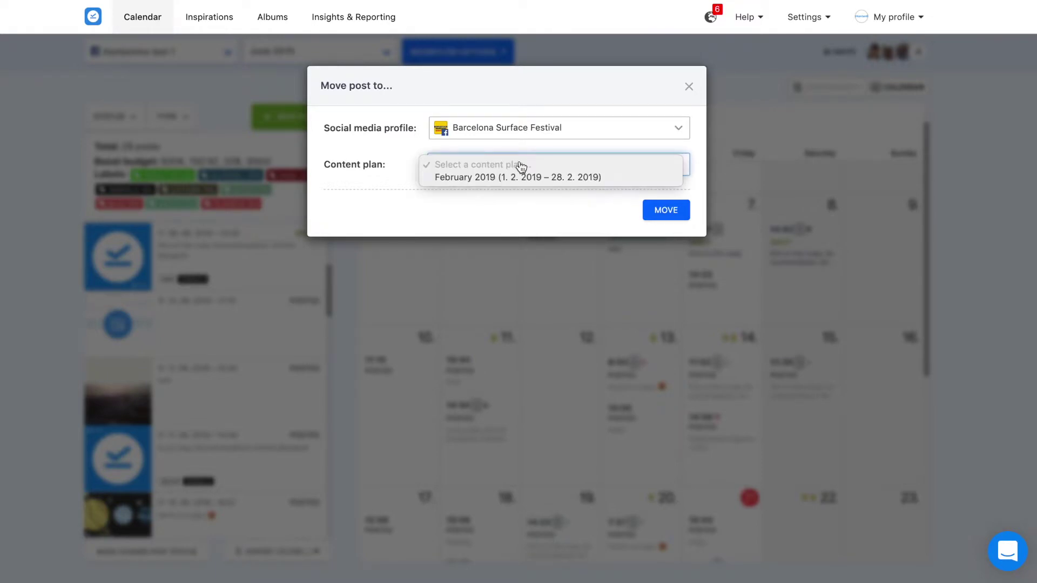
click(689, 88)
click(690, 88)
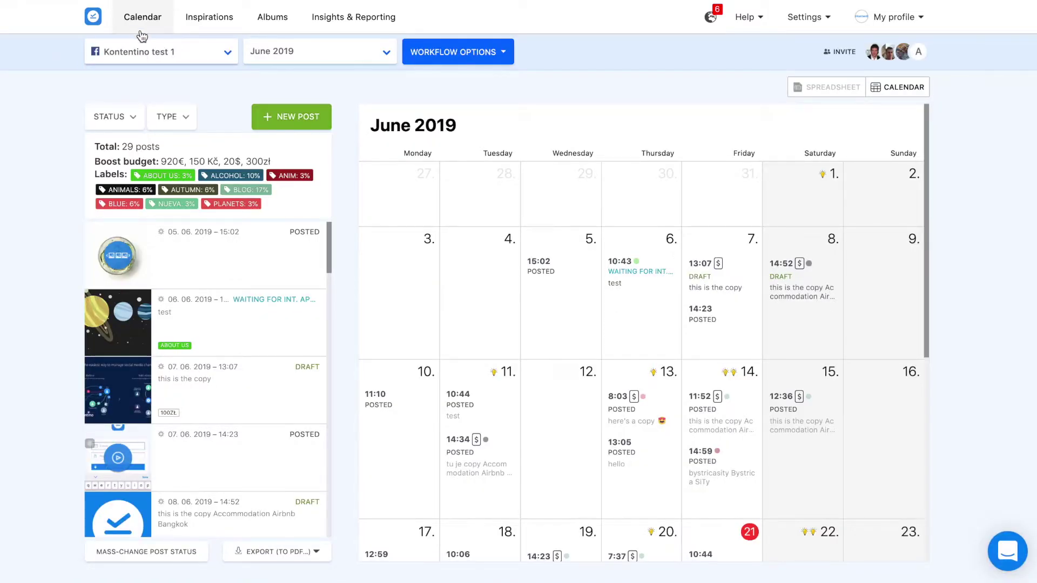
Step: Add and save a 'New product' inspiration on 20 June in the Inspirations calendar
click(217, 23)
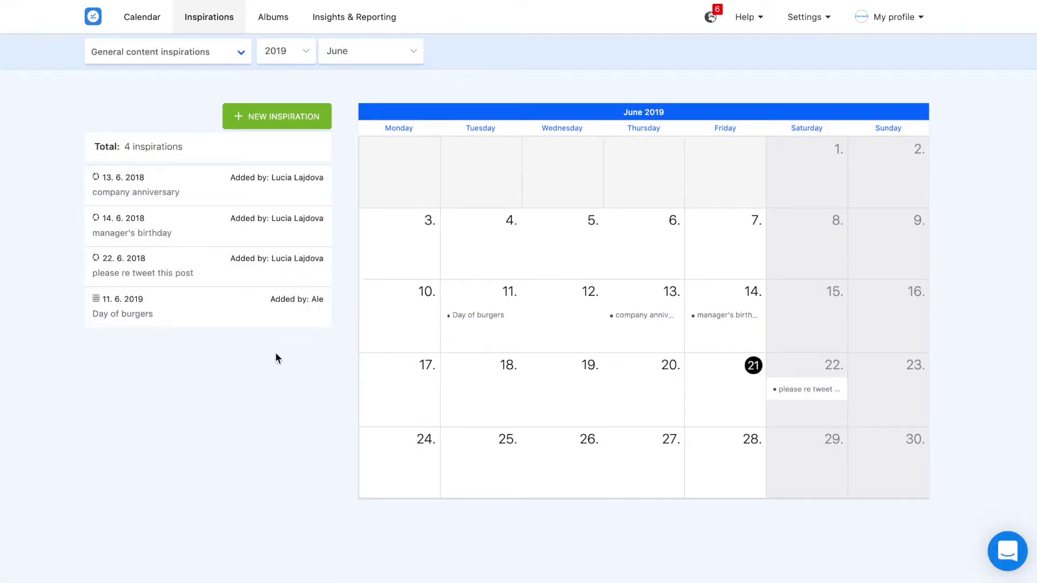
mouse_move(744, 253)
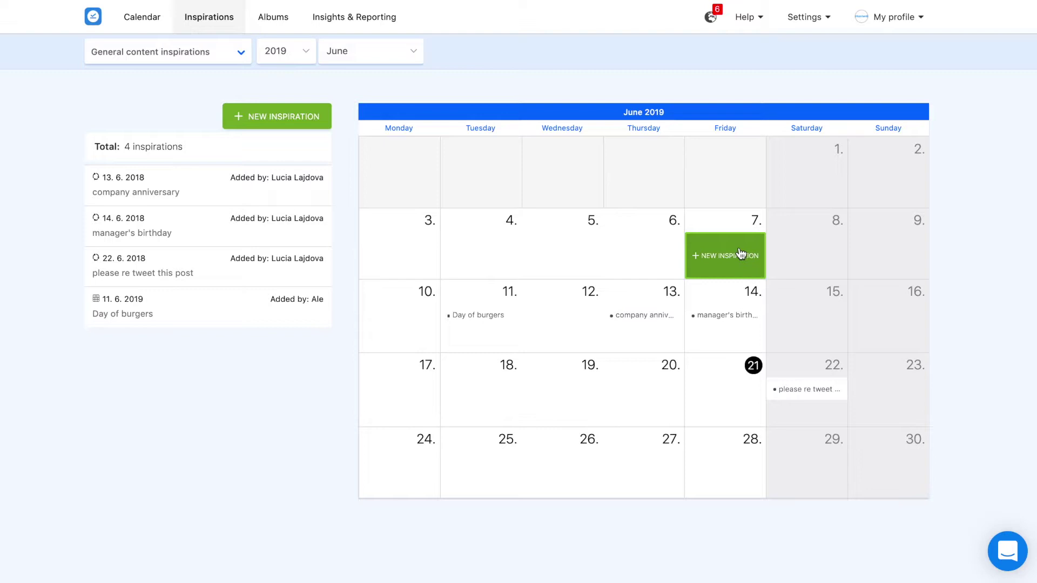
mouse_move(540, 386)
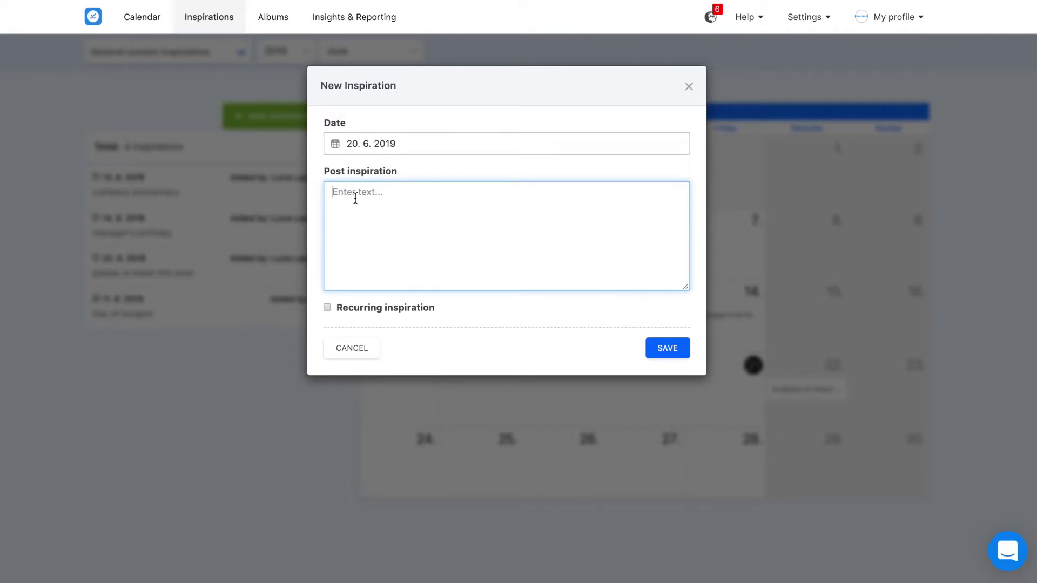
text(New product)
click(666, 348)
click(141, 32)
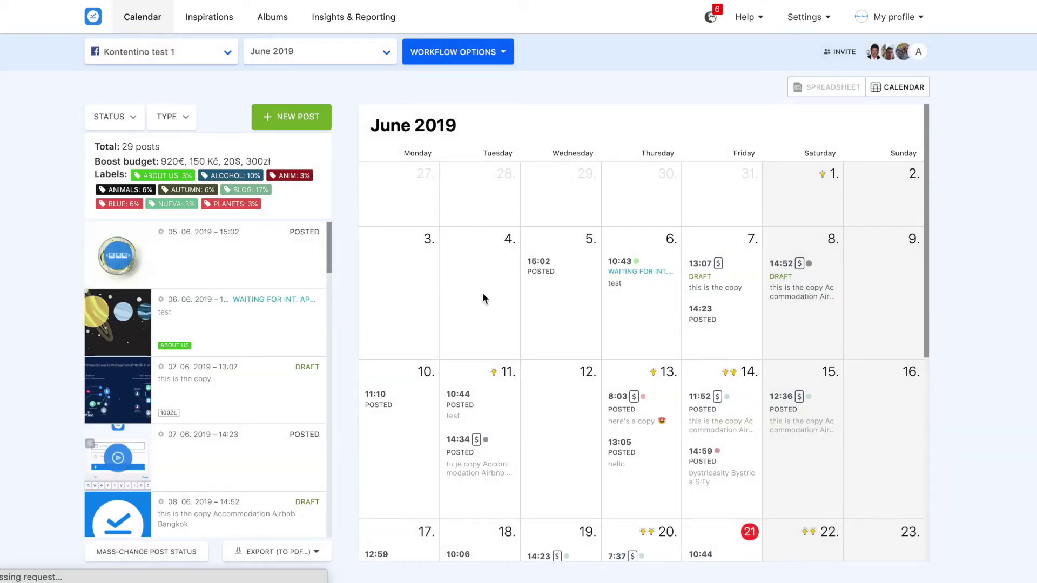
Step: Scroll through June 2019, checking the lightbulb inspiration markers and 20 June's six posts
scroll(478, 297, down, 3)
mouse_move(493, 298)
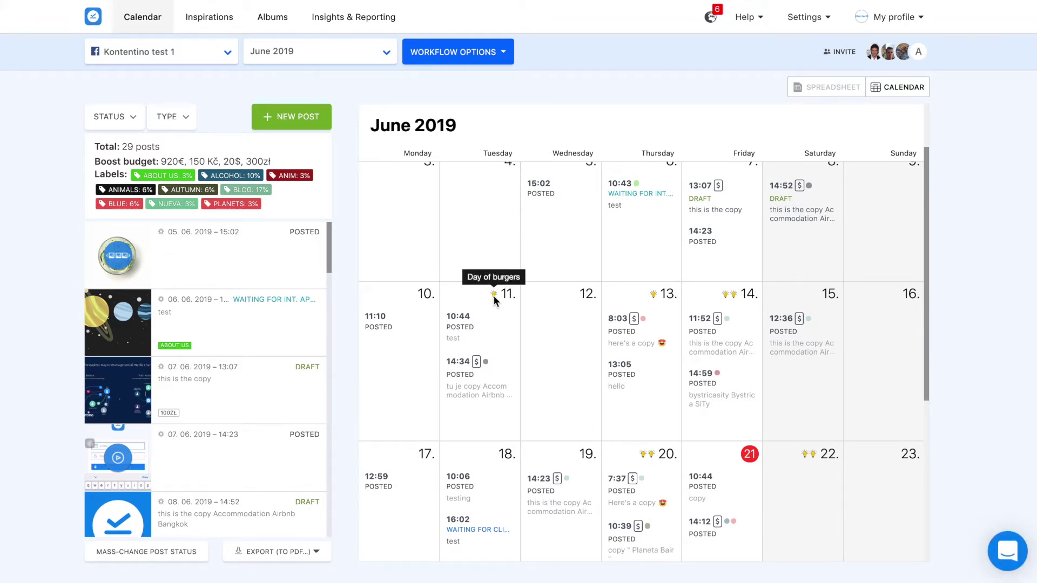
mouse_move(727, 297)
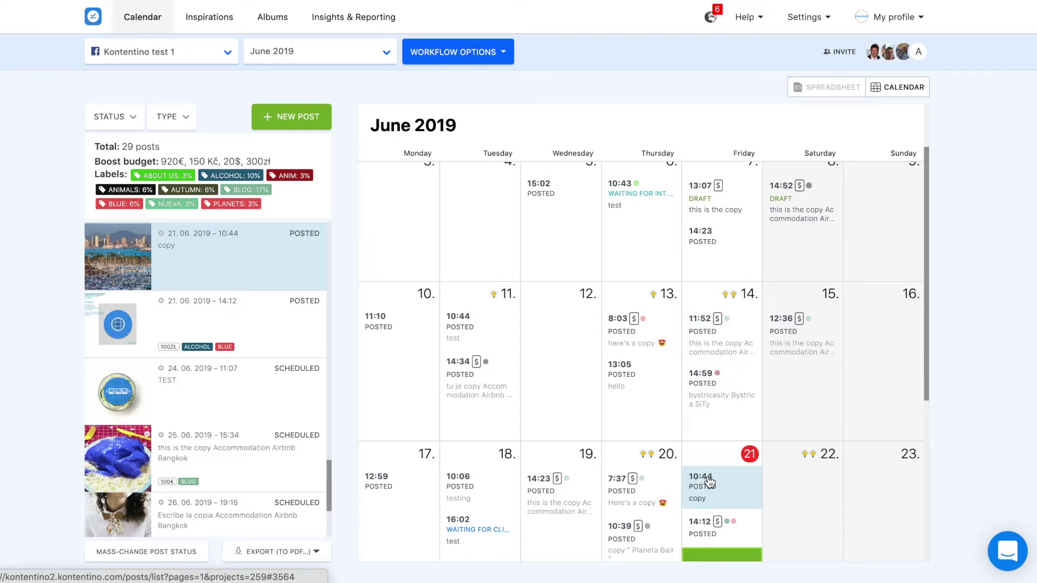
scroll(341, 354, down, 3)
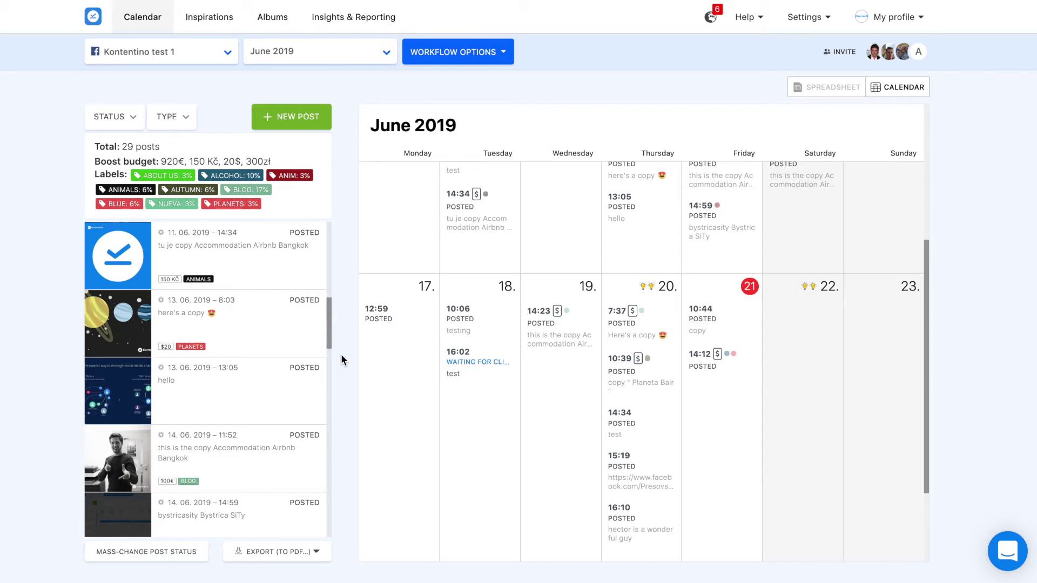
scroll(509, 238, down, 2)
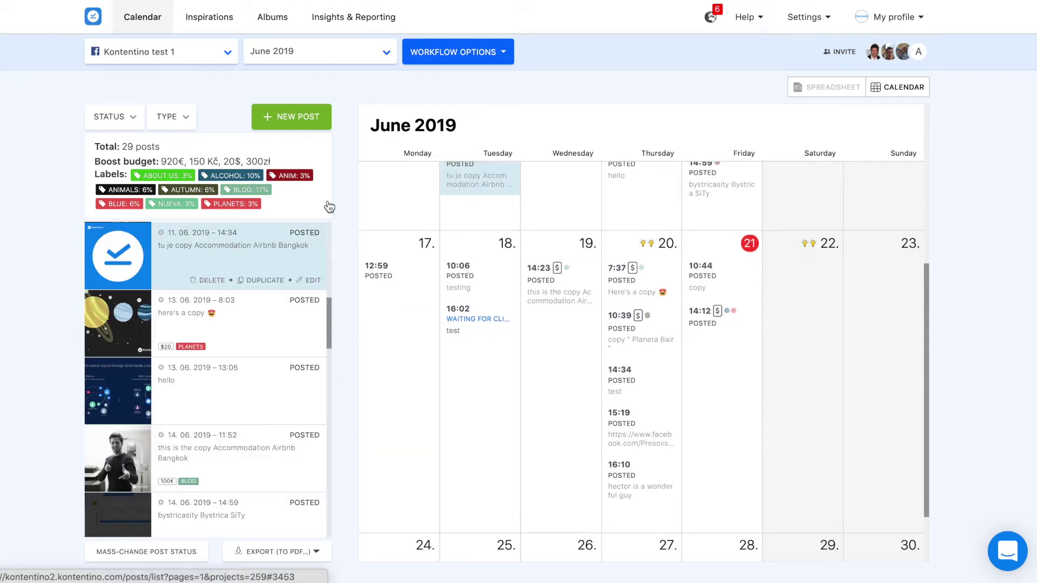
Step: Show the Albums section's Pictures grid of uploaded post images
click(273, 20)
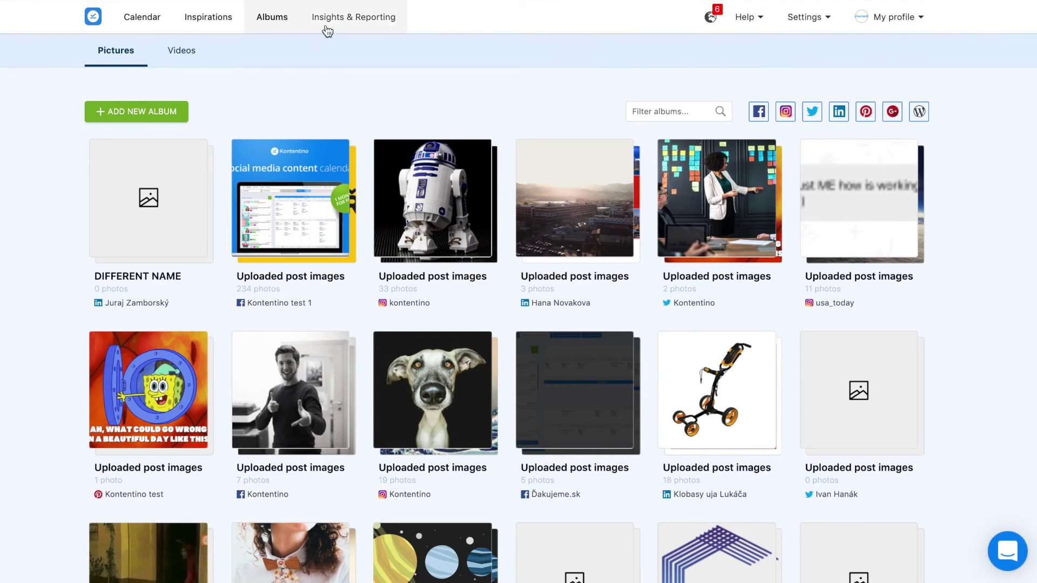
Step: Go to the Insights & Reporting section to view this month's top posts by reach and reactions
click(327, 30)
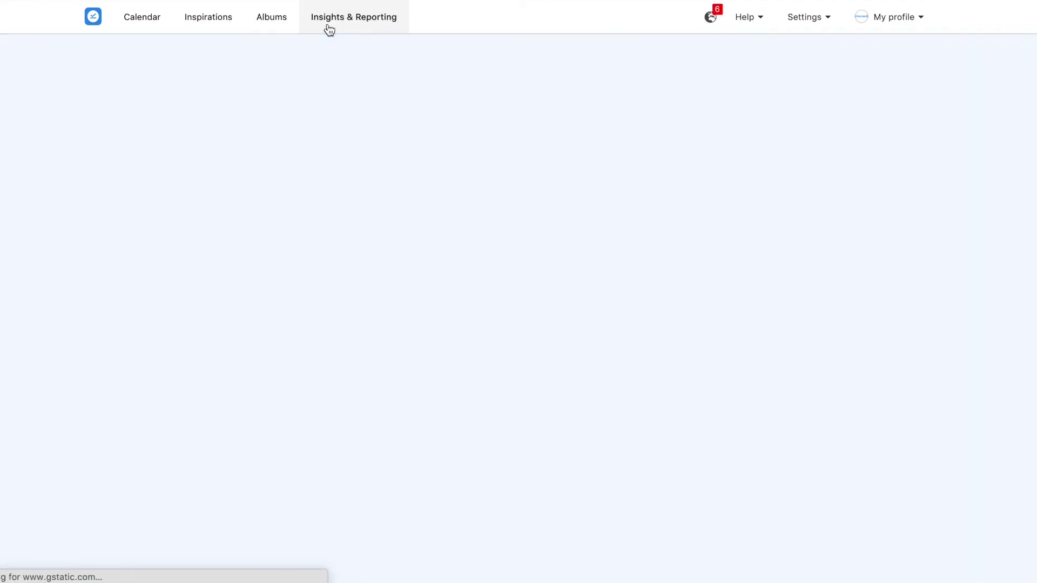